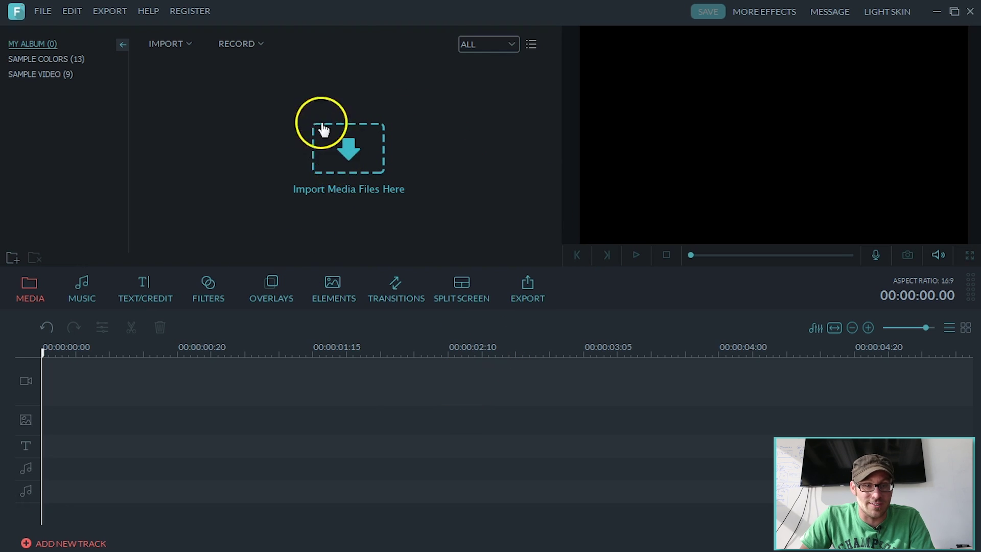
- Import the still image 2016-07-07_filmora_7-5Update into the media library
click(366, 153)
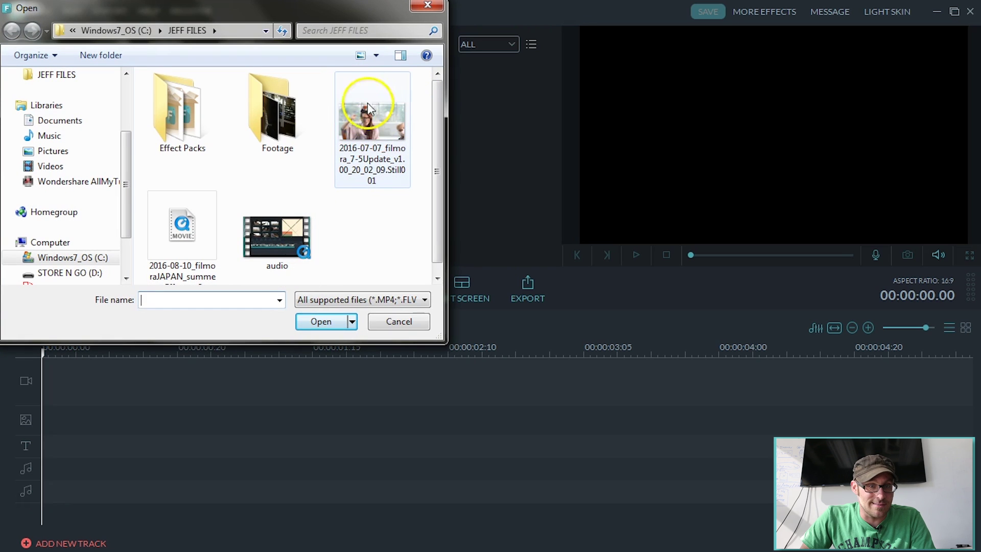
click(378, 142)
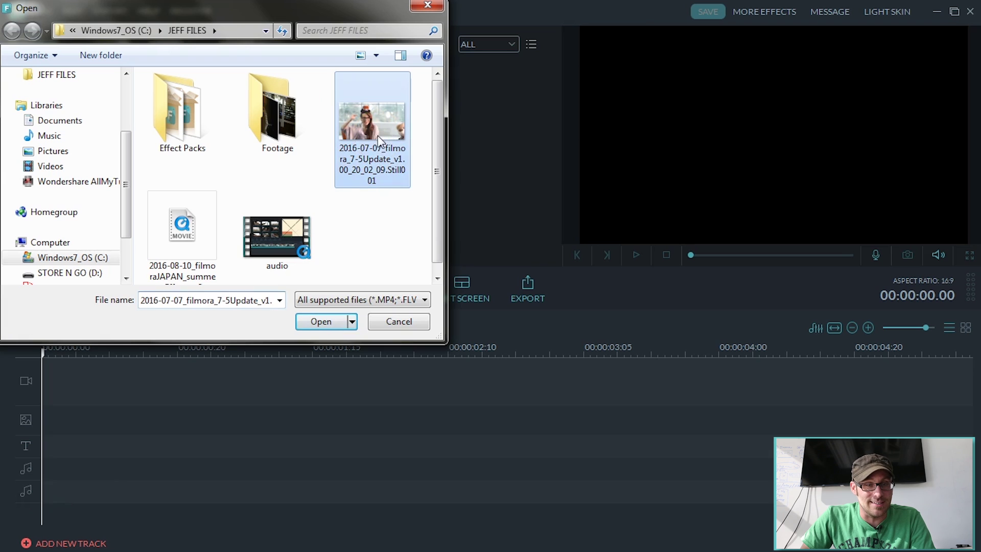
click(324, 322)
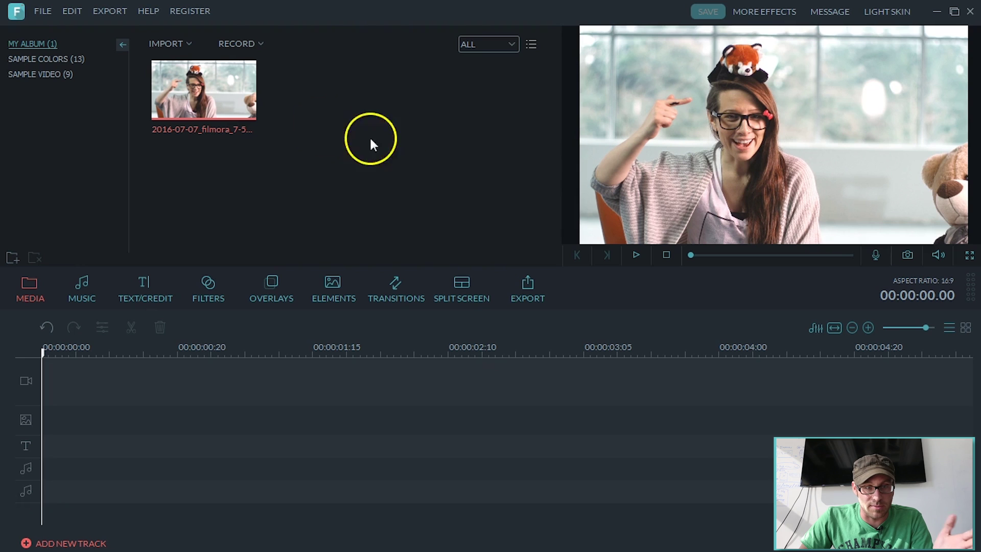
- Add the image to the video track and trim it to about two seconds
mouse_move(207, 97)
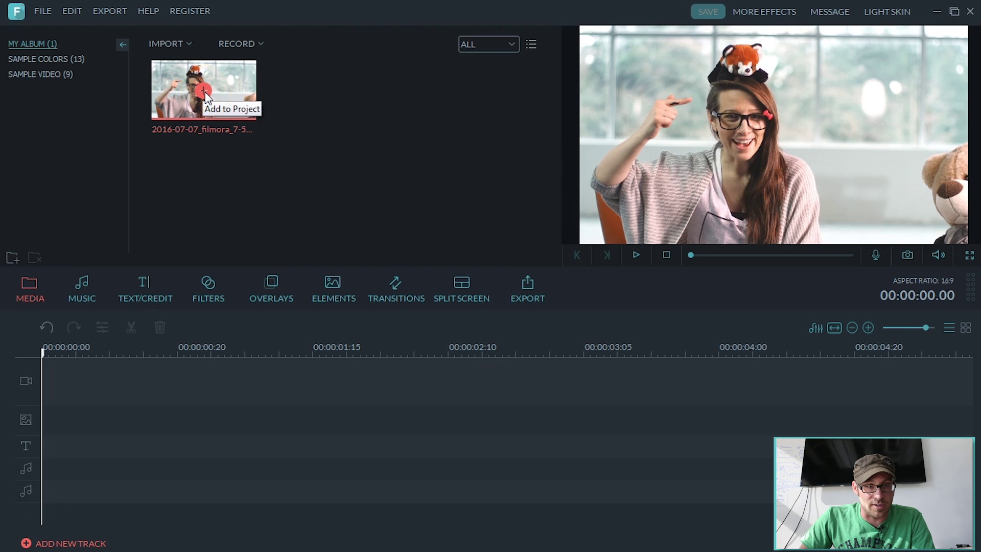
click(205, 91)
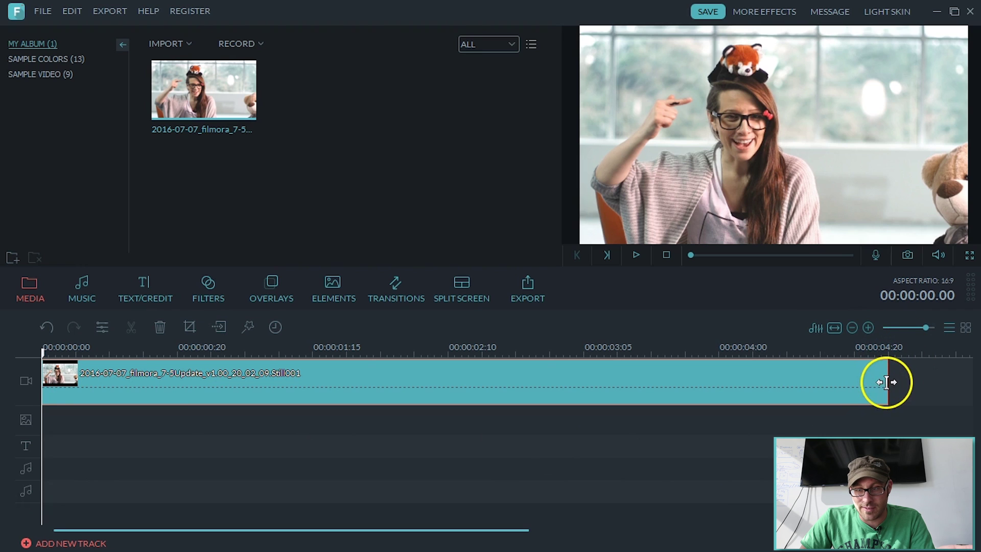
drag(887, 382, 440, 404)
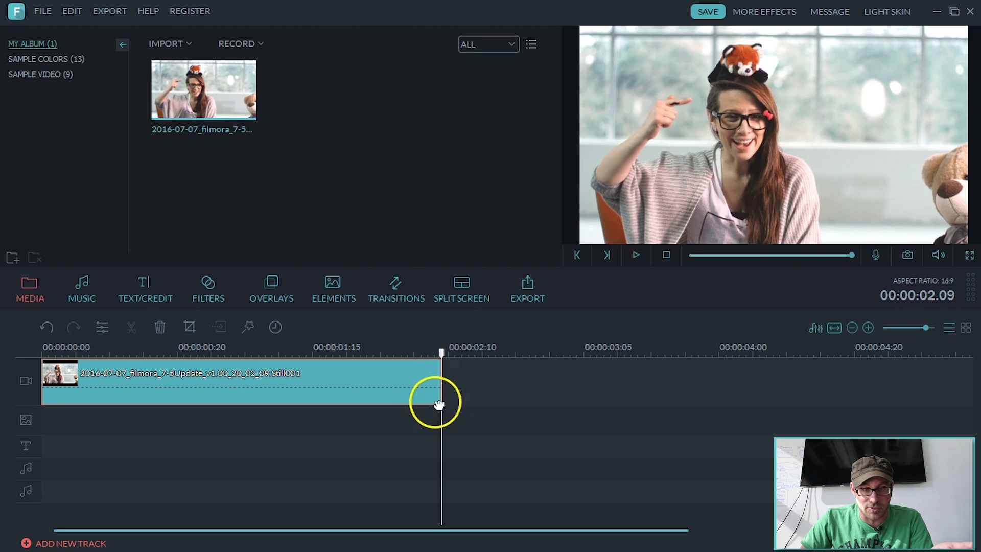
- Play back the two-second clip from the start, then bring up the Elements library
click(414, 364)
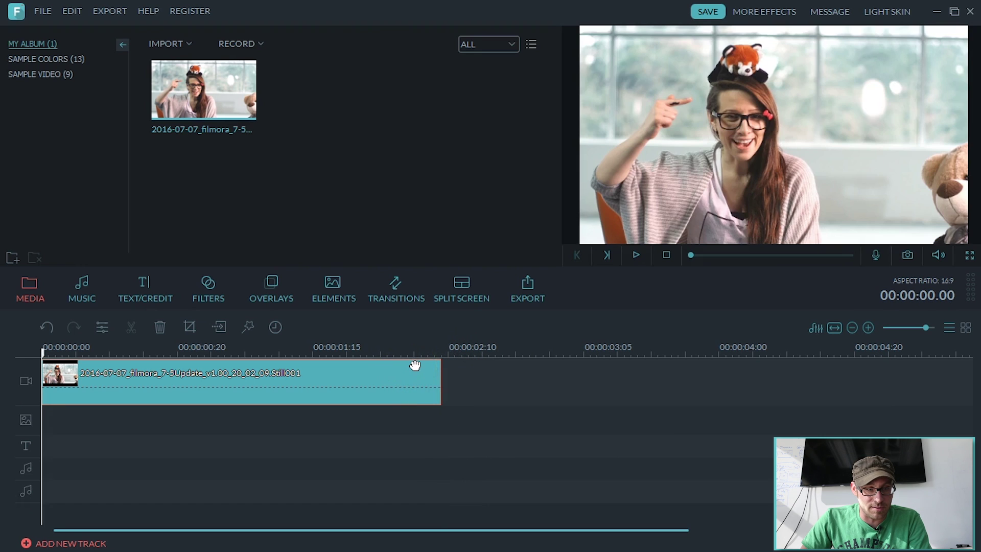
key(space)
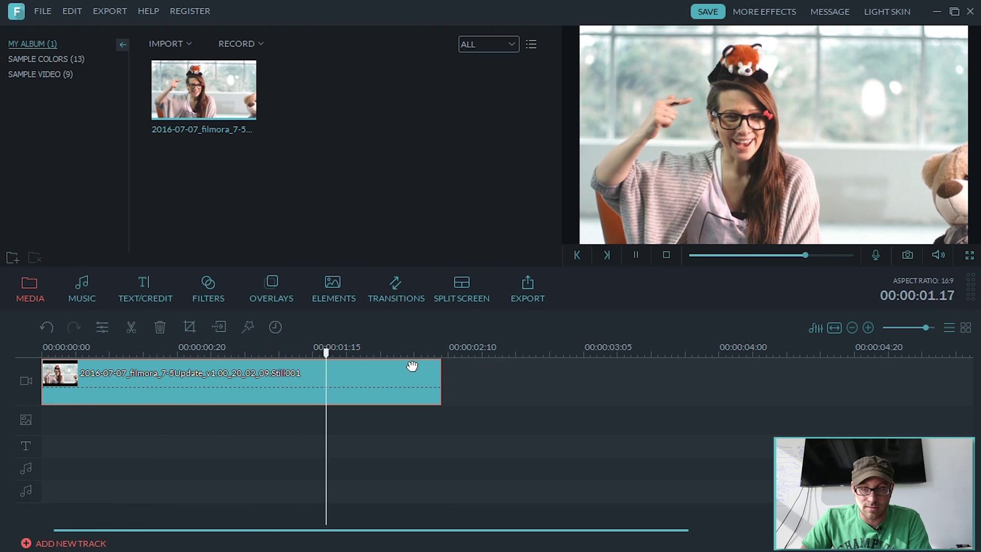
click(500, 317)
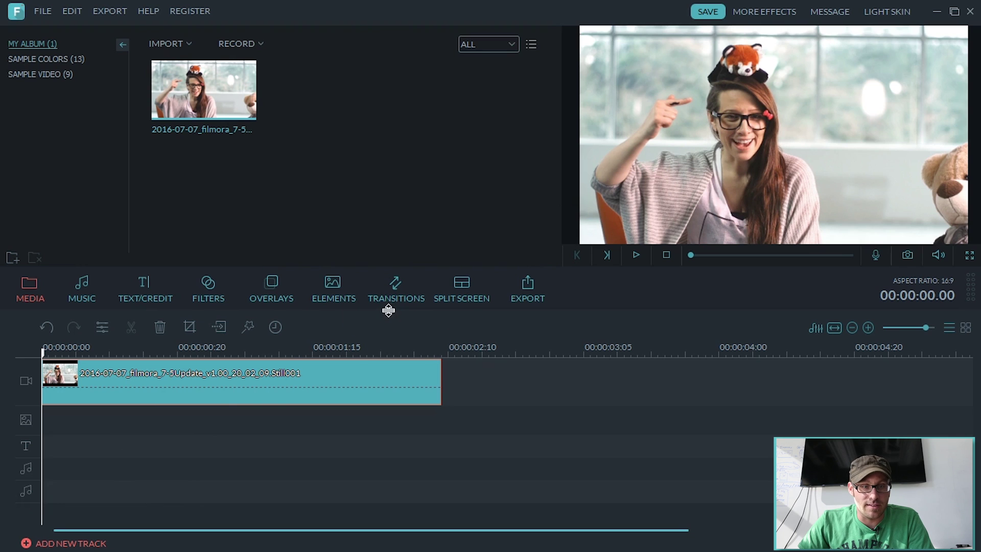
click(340, 292)
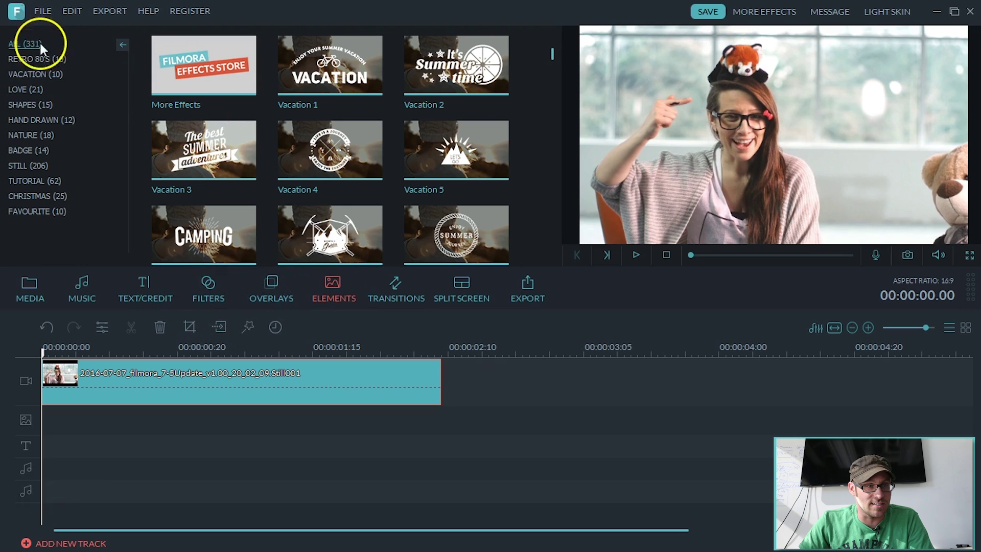
- Add the pink Shutter Shades from the Retro 80's elements to the timeline
click(35, 58)
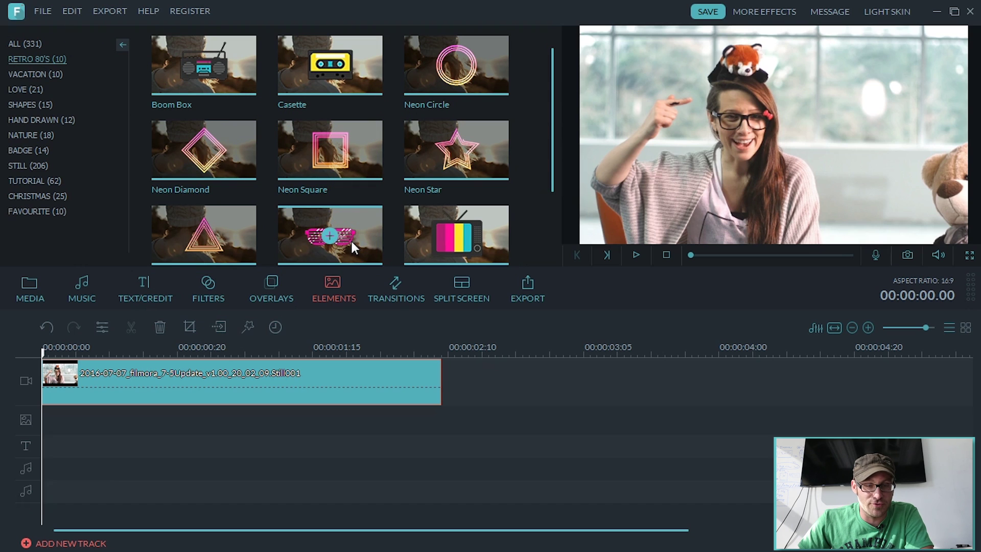
click(325, 231)
click(323, 234)
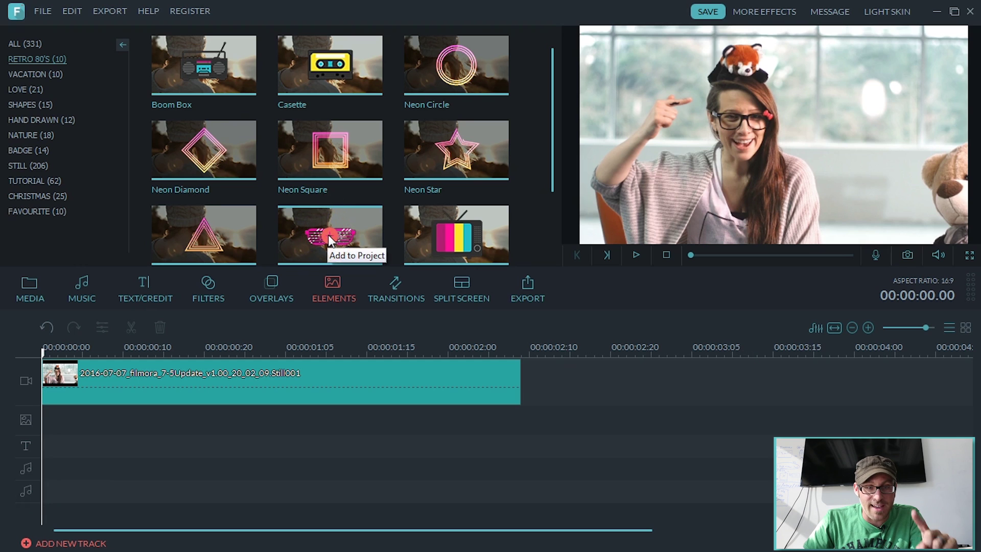
click(328, 234)
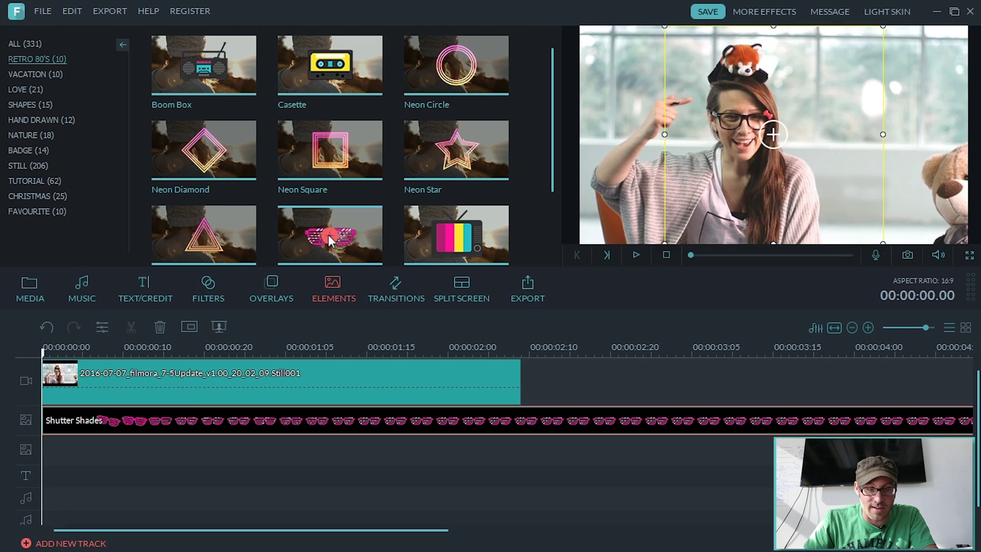
click(179, 382)
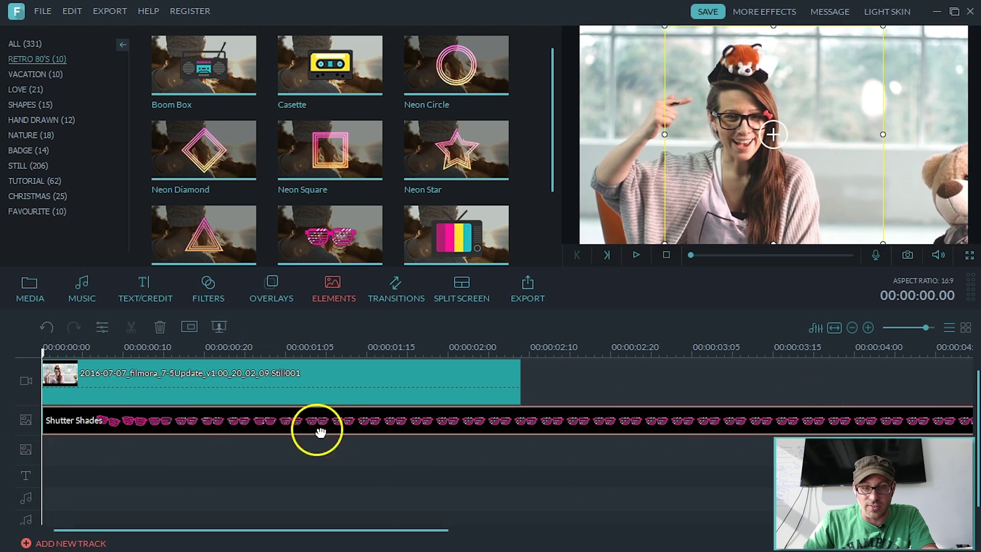
- Zoom the timeline out and trim the Shutter Shades clip to end with the two-second image
click(852, 328)
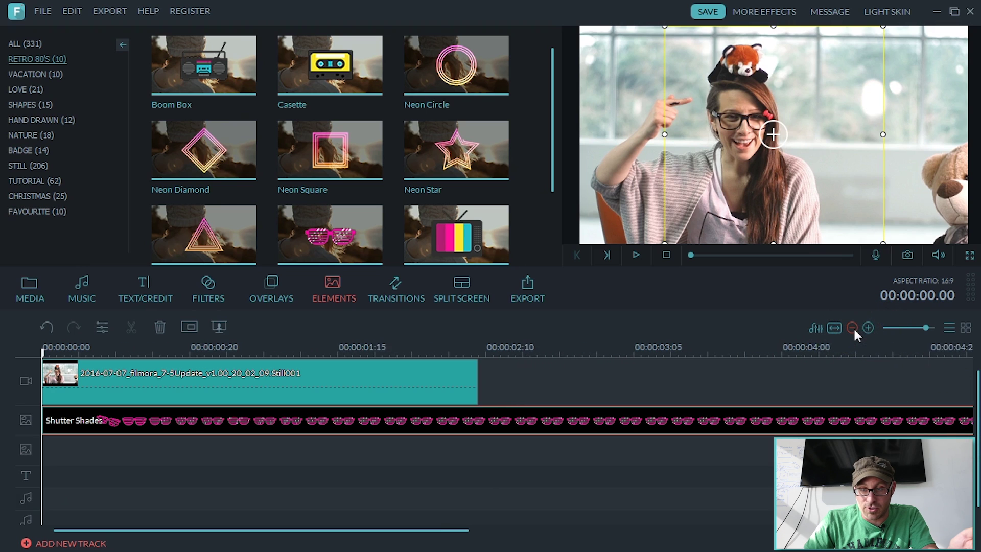
click(852, 327)
click(852, 328)
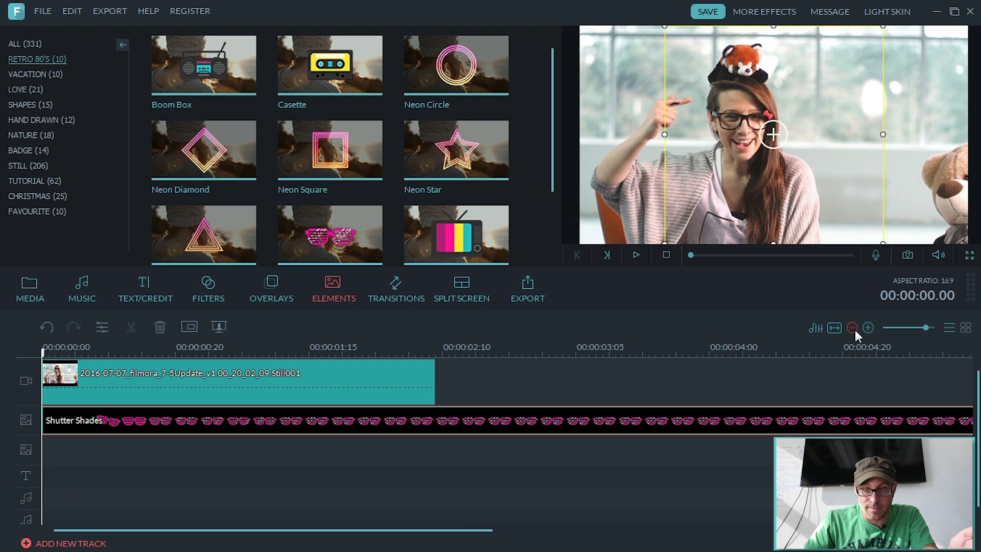
click(852, 327)
click(852, 328)
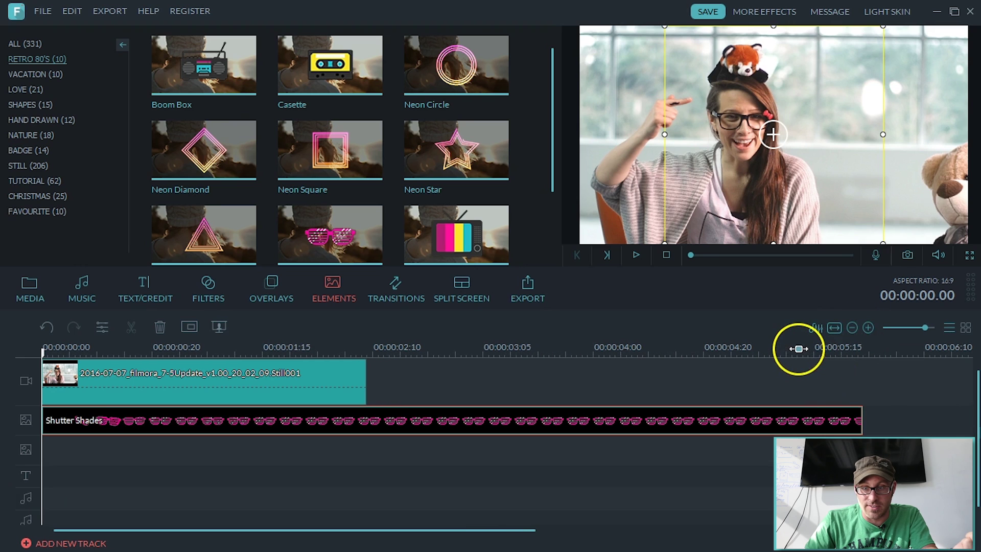
drag(799, 348, 250, 431)
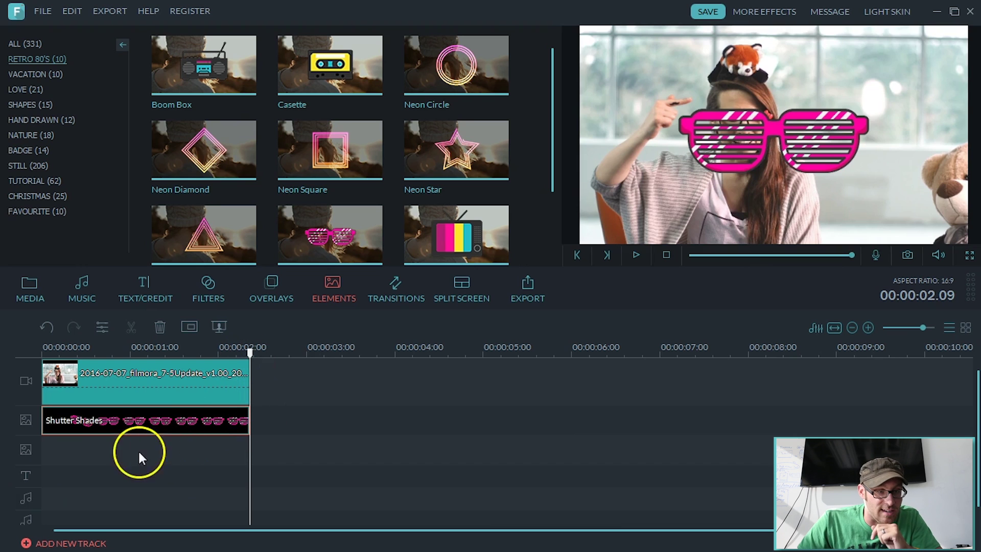
click(139, 466)
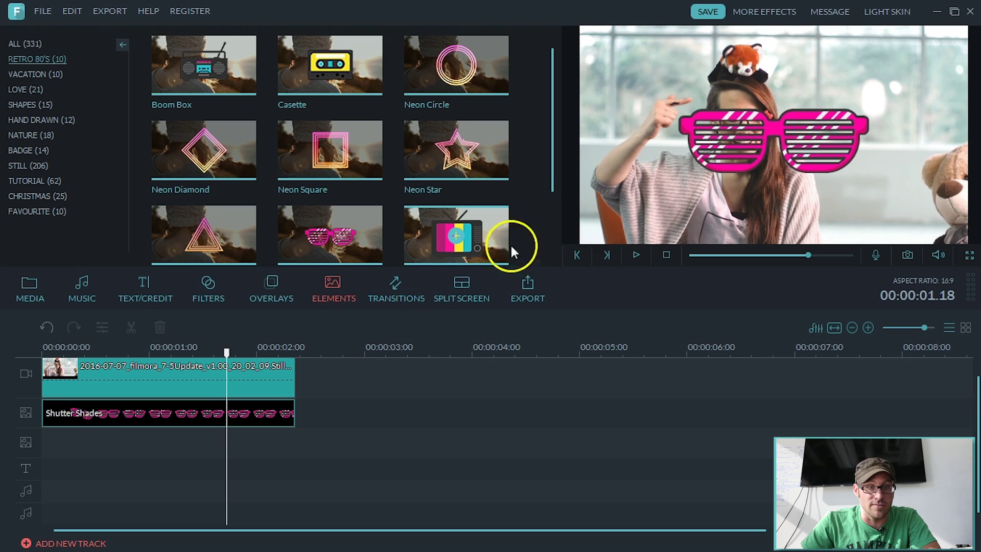
- Apply a Zoom in motion preset to the Shutter Shades clip
double_click(258, 420)
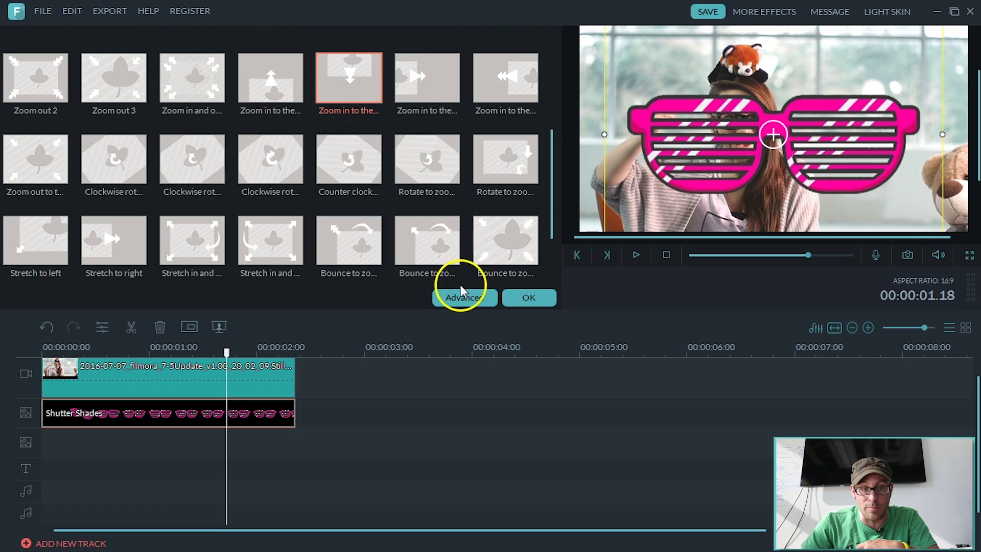
click(522, 299)
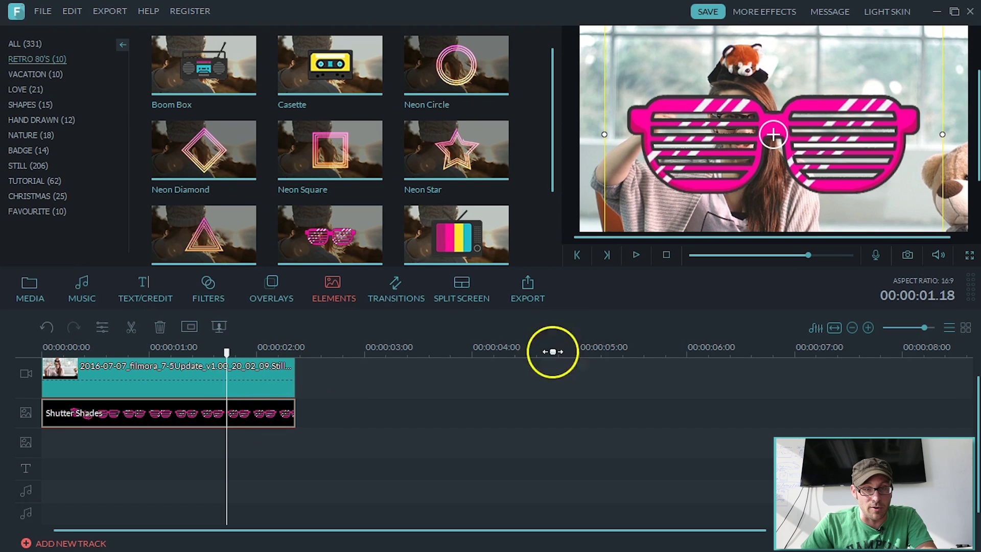
- Scale the shutter shades down in the preview and fit them over the woman's eyes
drag(707, 168, 691, 121)
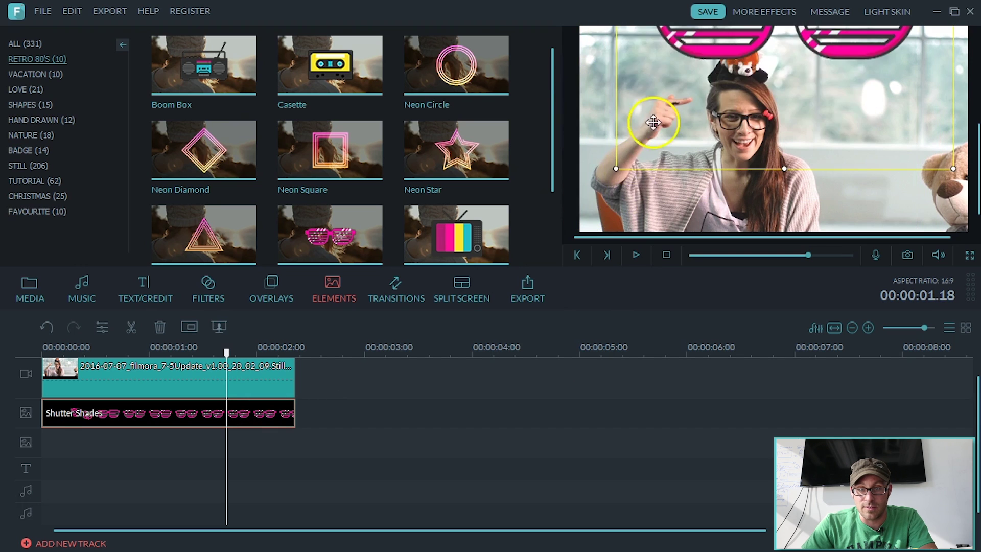
drag(613, 169, 724, 89)
drag(781, 48, 692, 164)
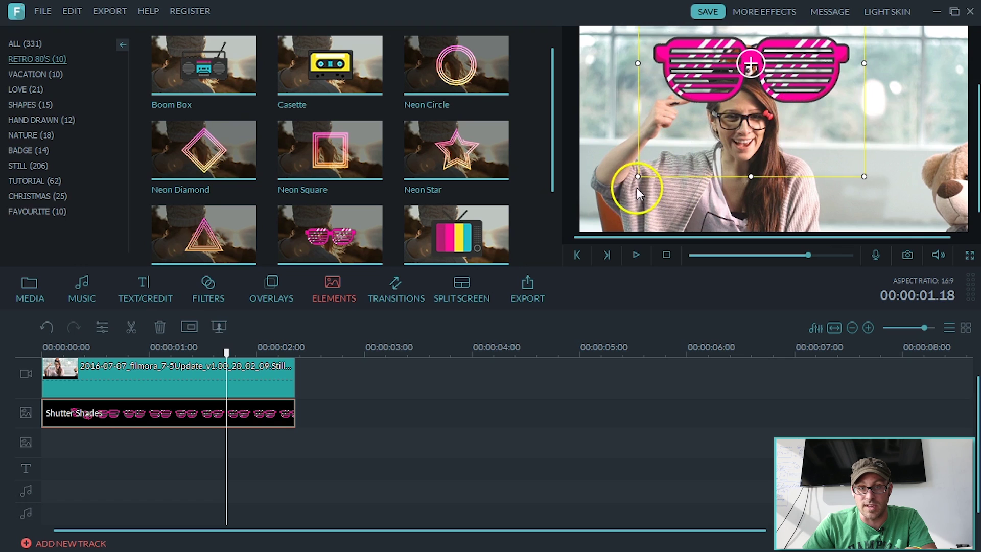
drag(639, 65, 764, 67)
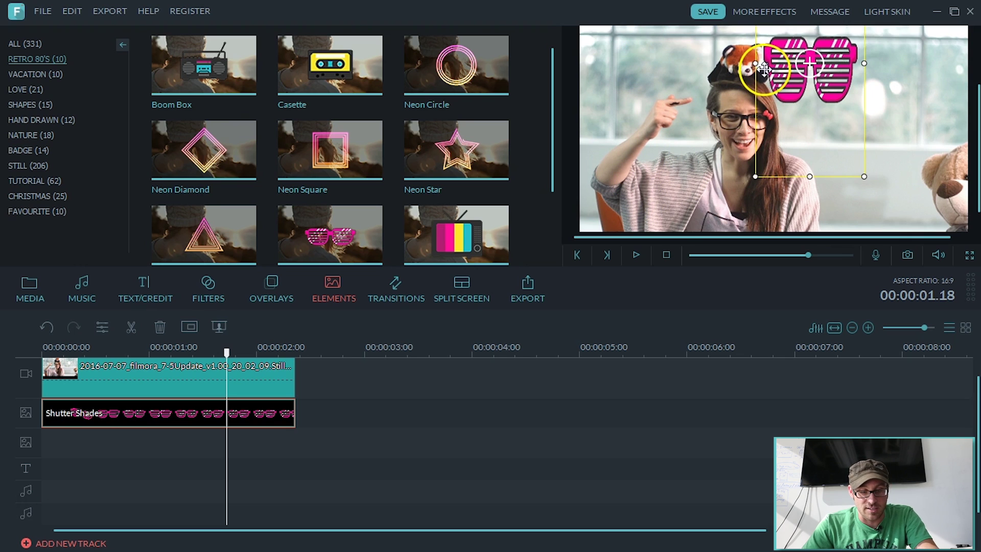
key(ctrl+z)
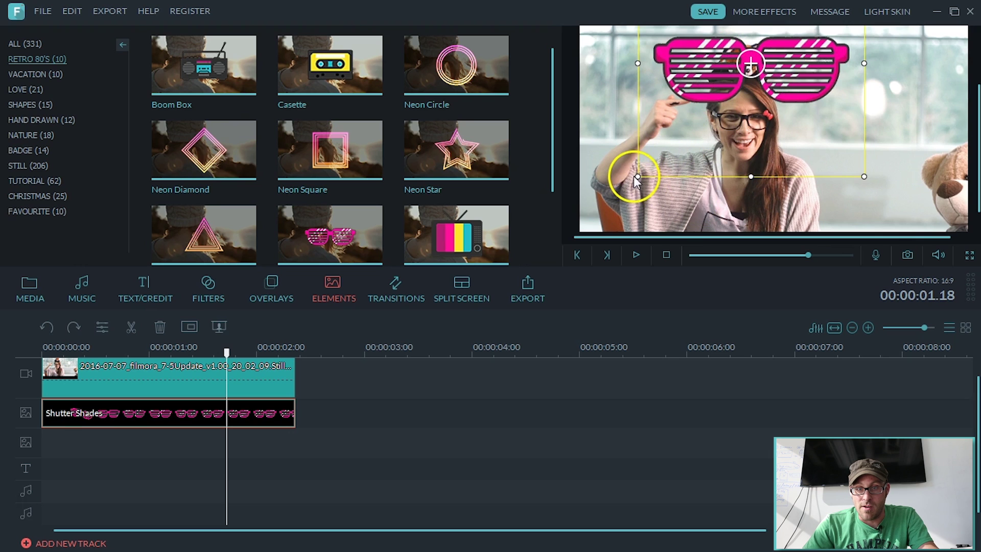
drag(637, 177, 674, 158)
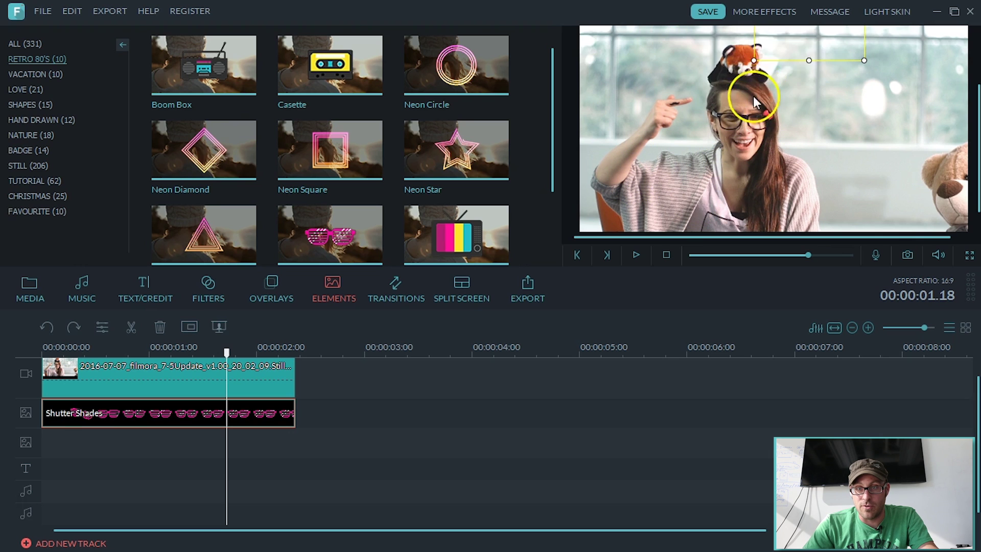
drag(763, 81, 722, 164)
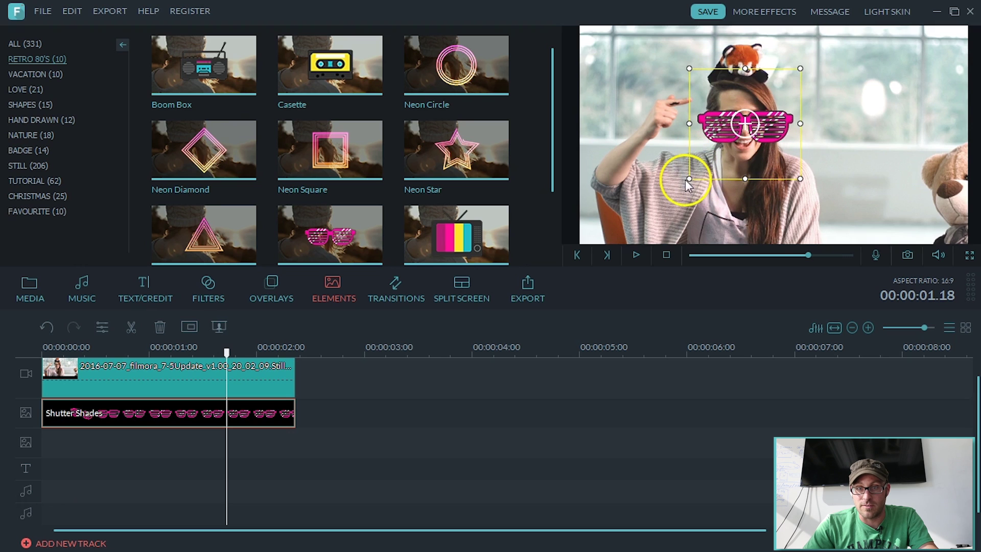
drag(688, 177, 731, 151)
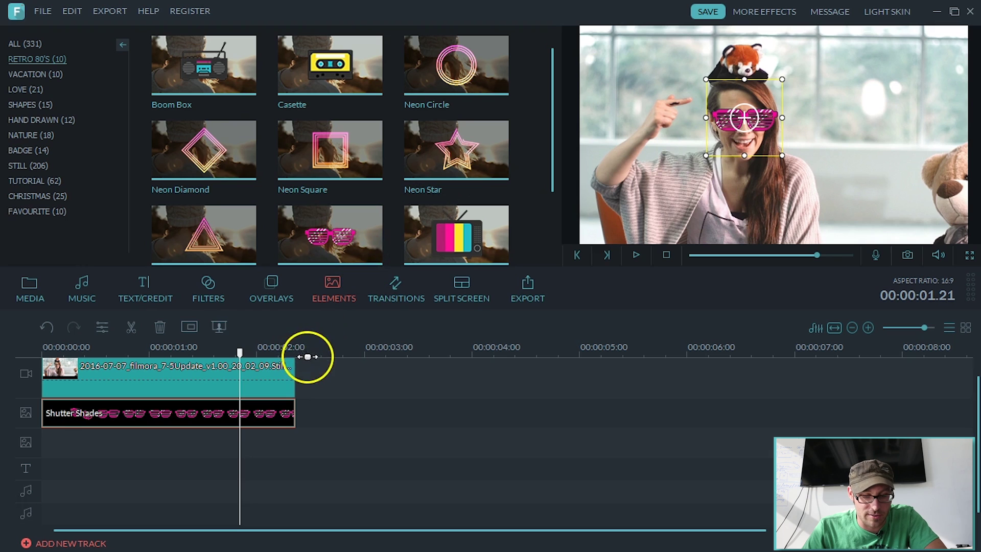
key(space)
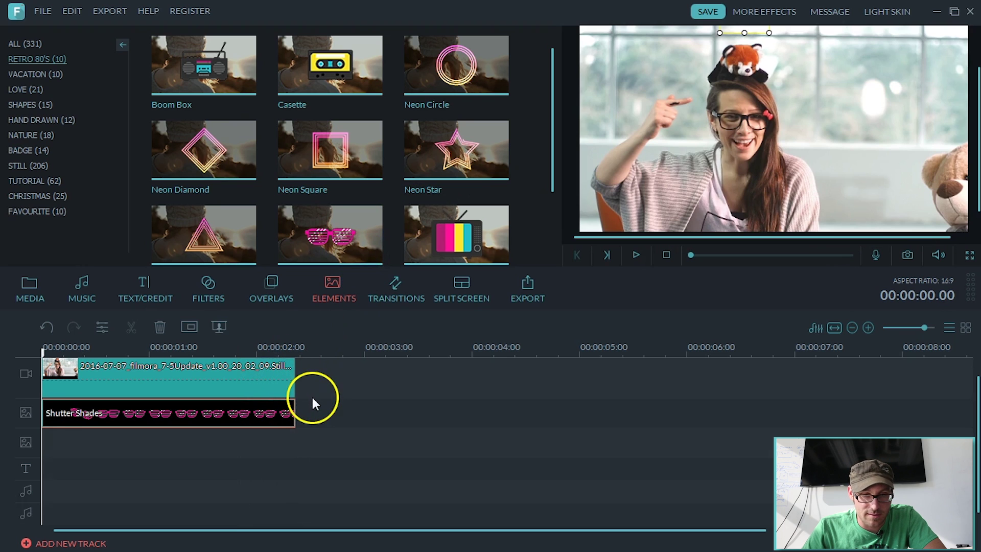
key(space)
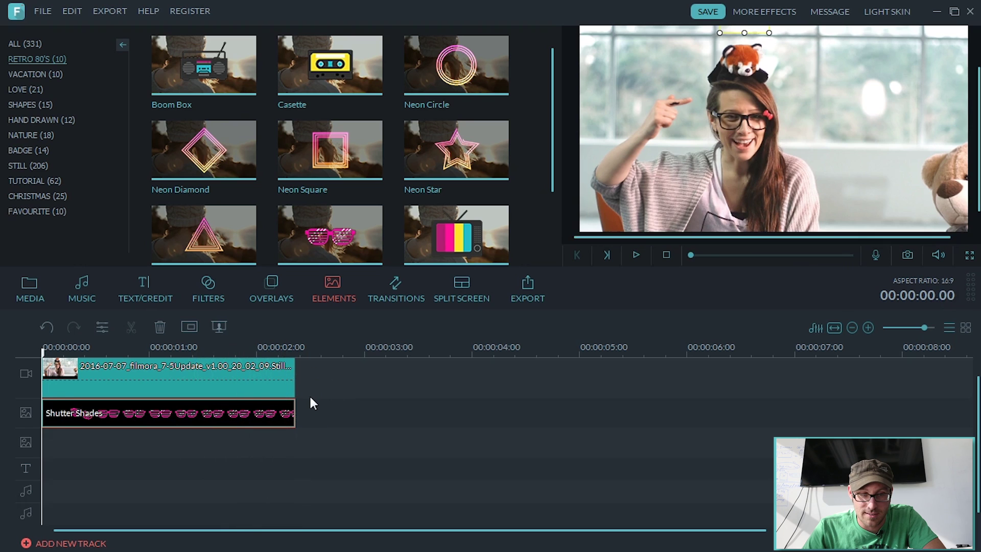
key(space)
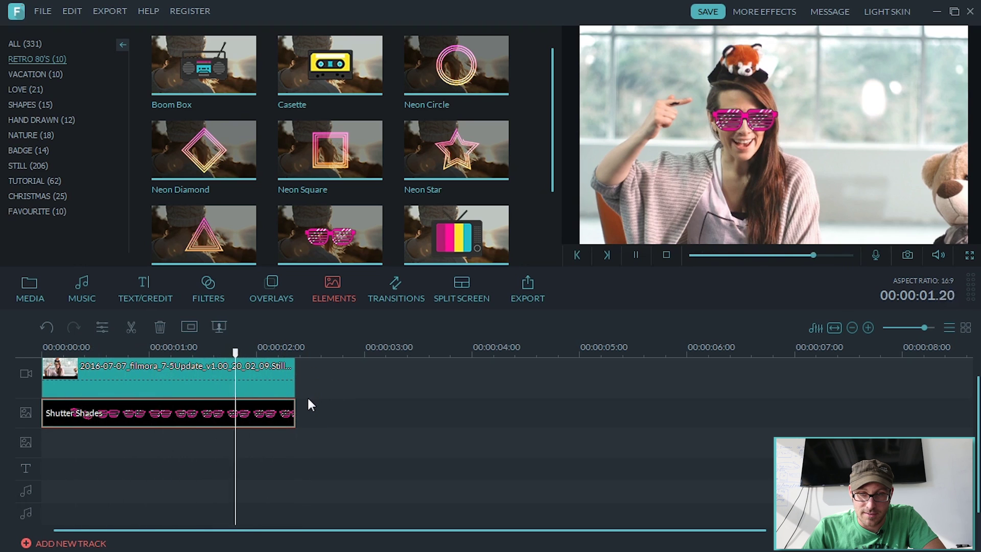
click(399, 393)
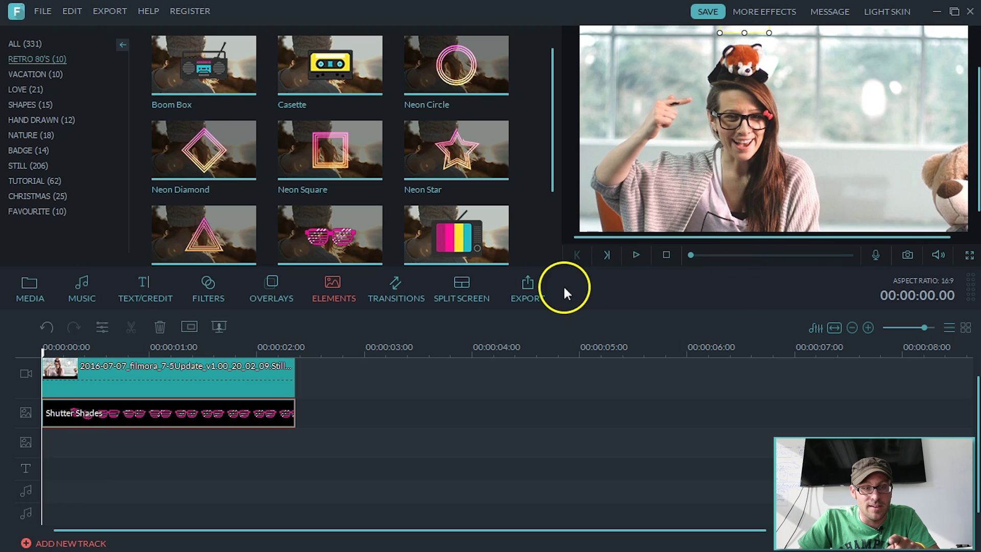
click(148, 296)
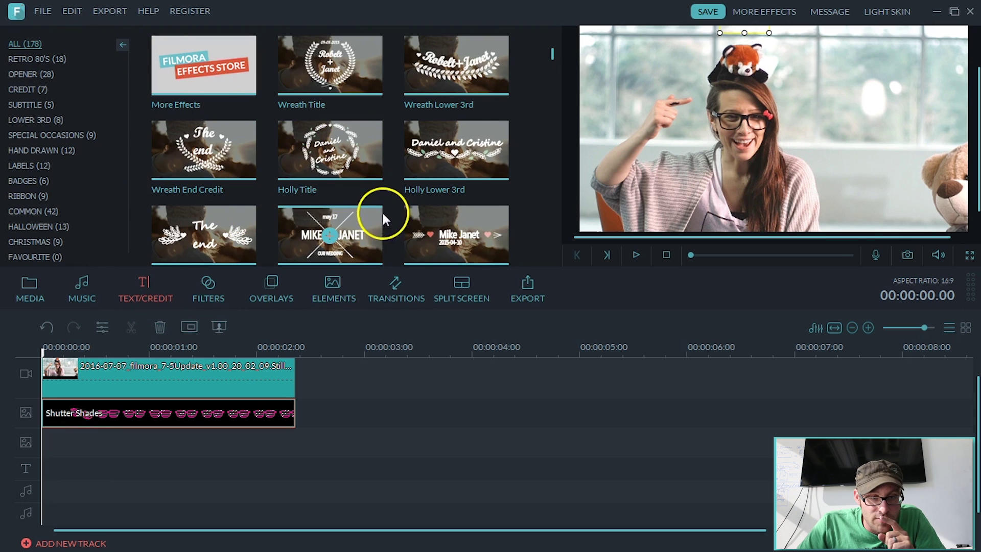
- Add the Studio 45 Lower 3rd title from the Retro 80's text presets to the project
click(61, 59)
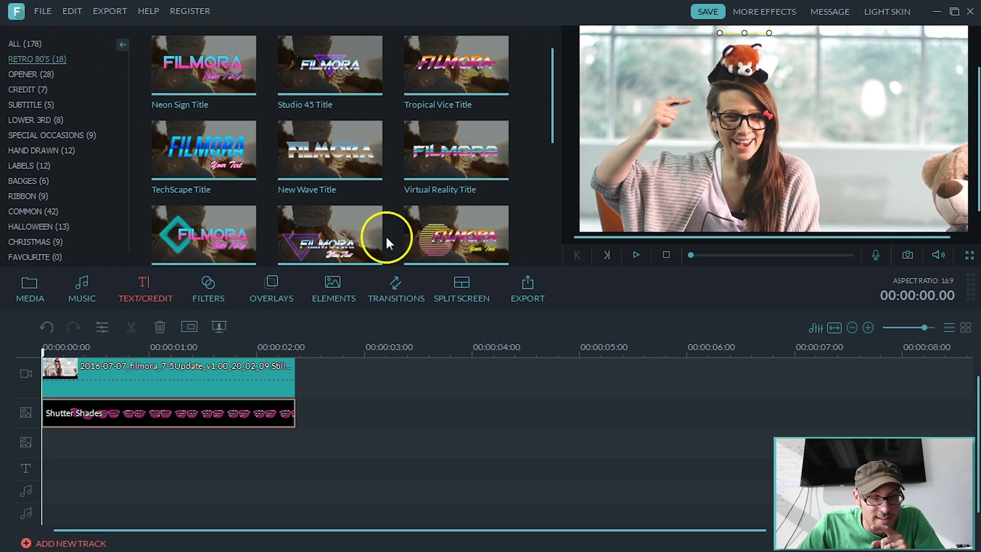
click(329, 238)
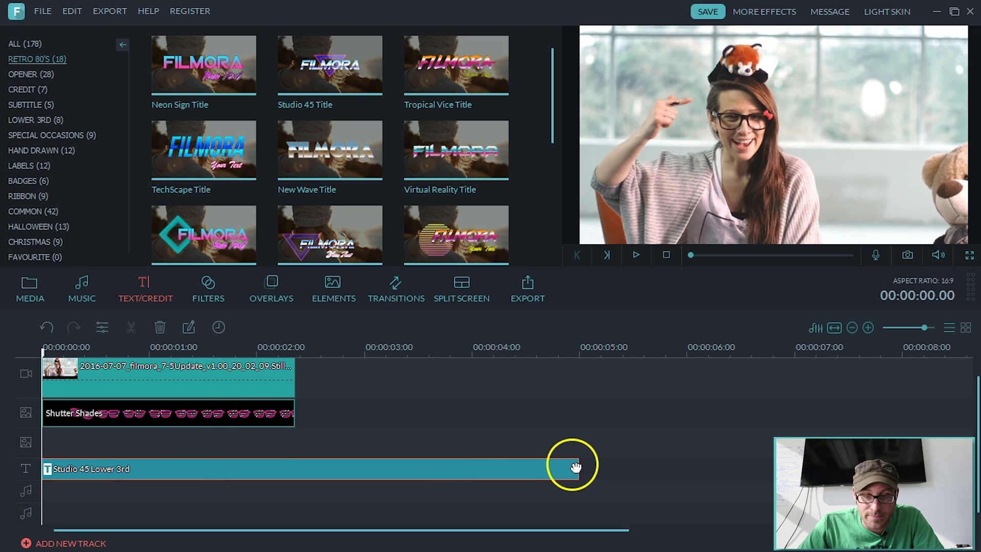
- Trim the Studio 45 title to end at the 2-second mark and play the preview
click(324, 459)
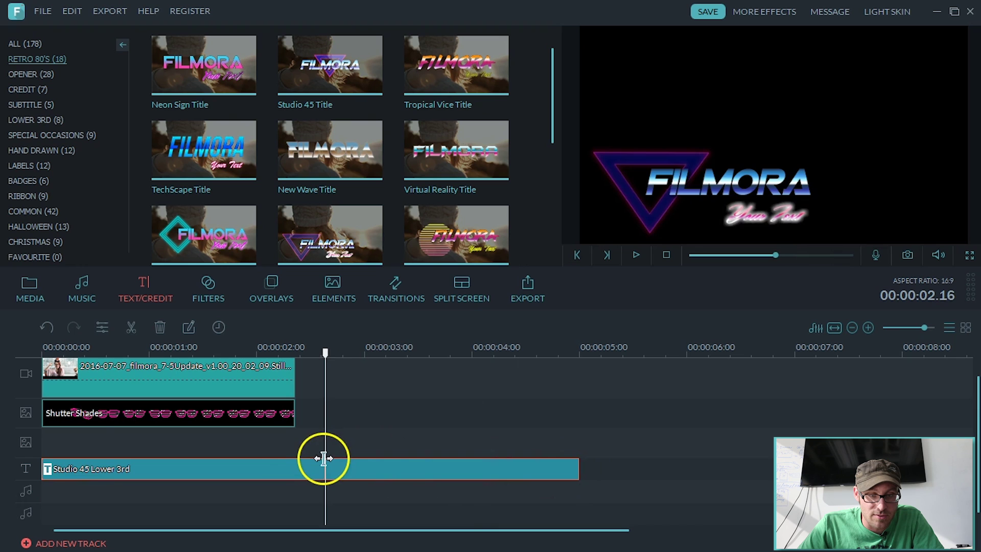
drag(324, 459, 293, 467)
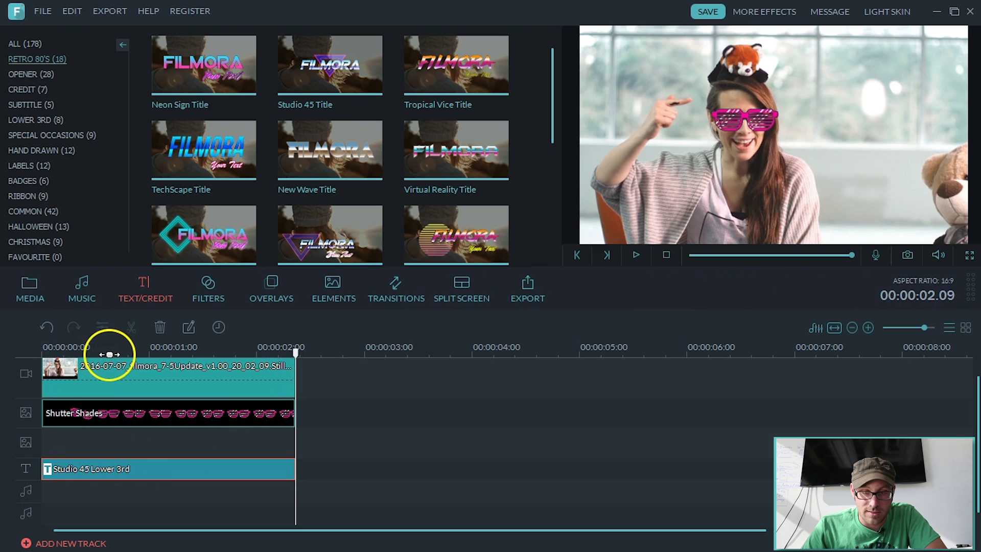
key(space)
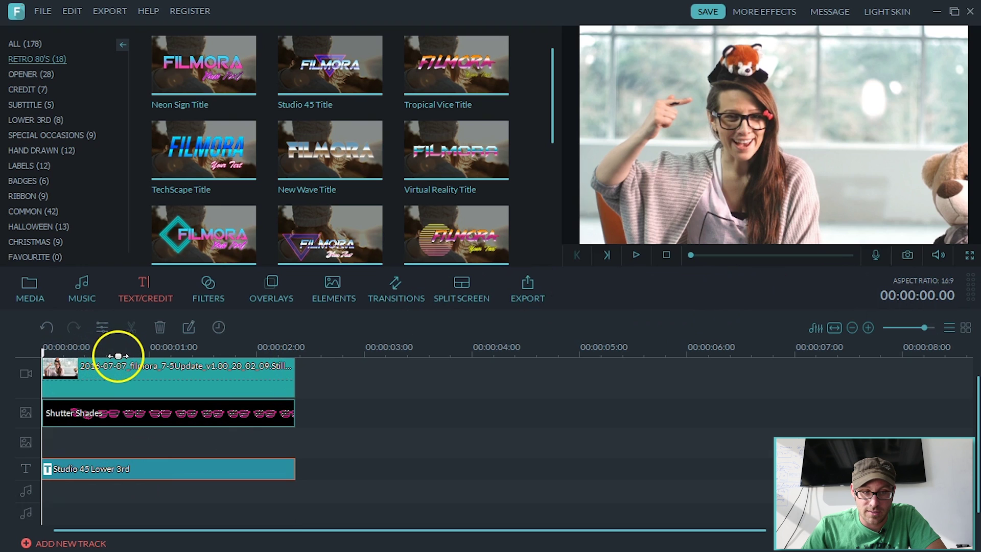
key(space)
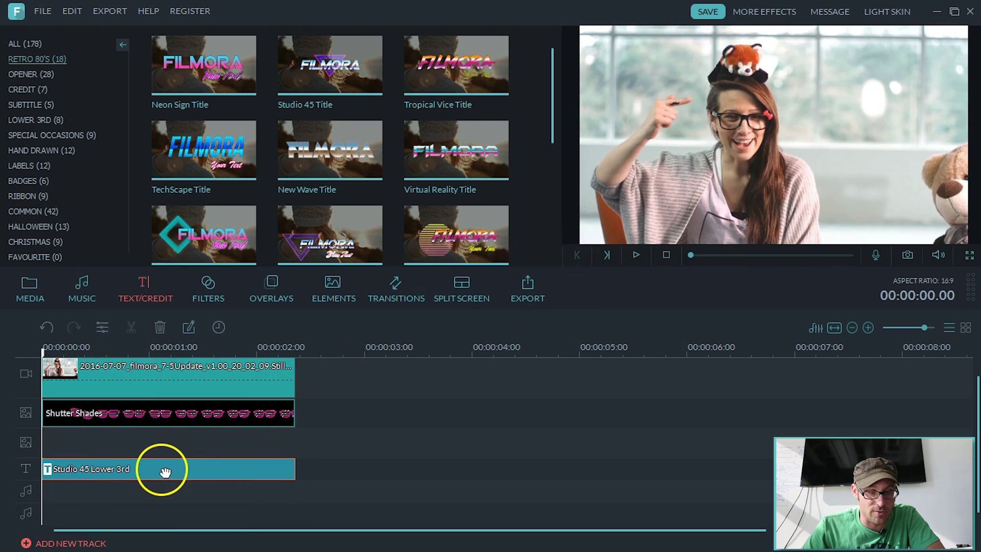
- Change the Studio 45 title's main text from FILMORA to 'DEAL WITH IT'
double_click(164, 470)
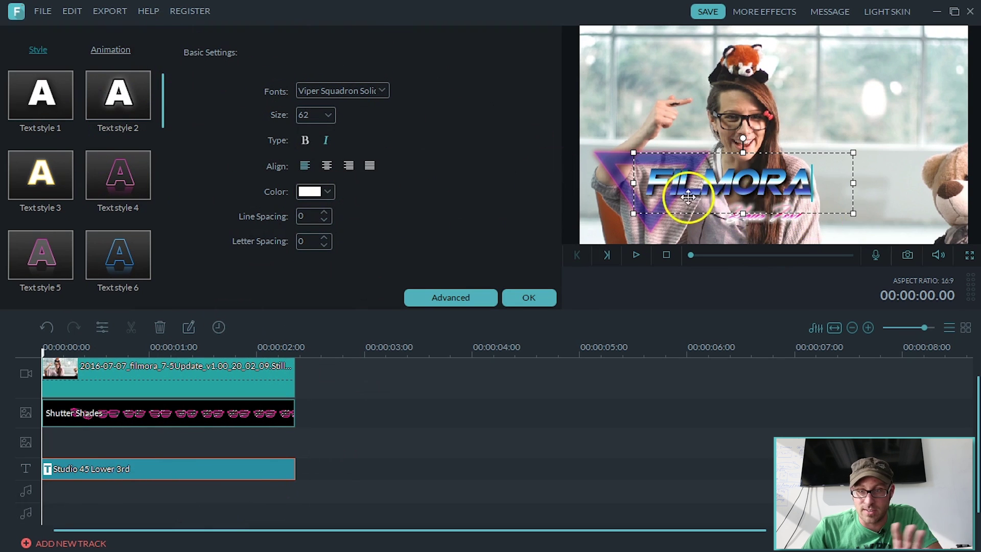
click(805, 183)
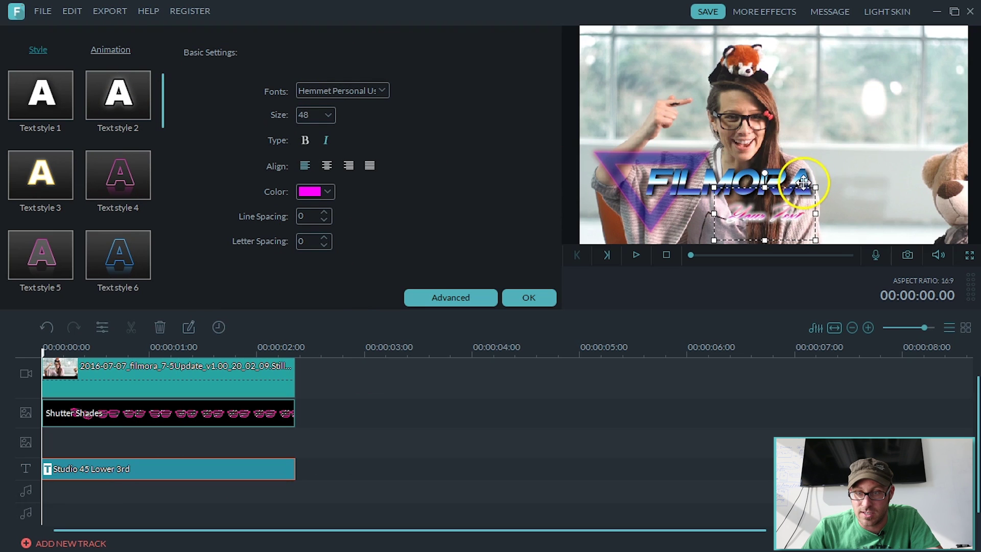
click(792, 178)
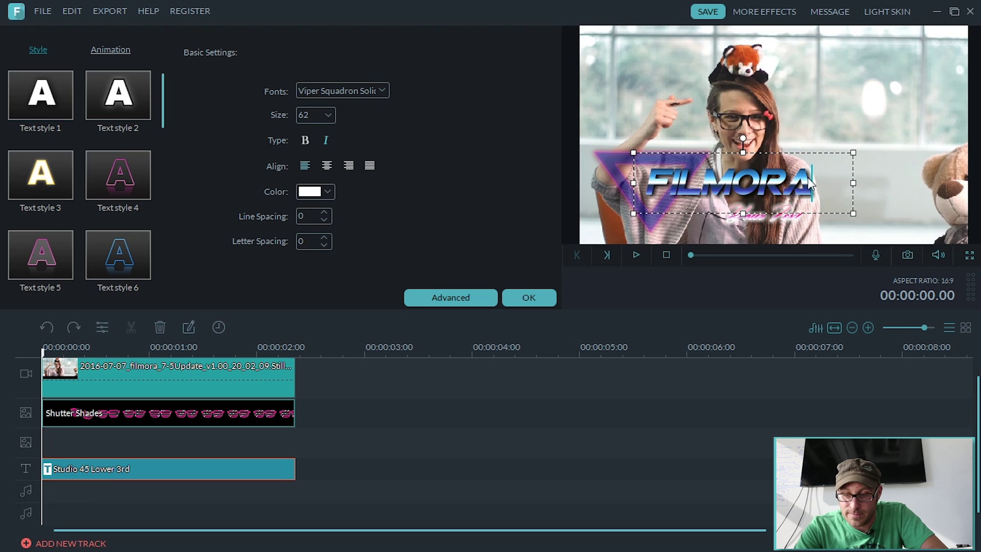
key(BackSpace)
key(BackSpace)
key(BackSpace)
key(BackSpace)
key(BackSpace)
key(BackSpace)
key(BackSpace)
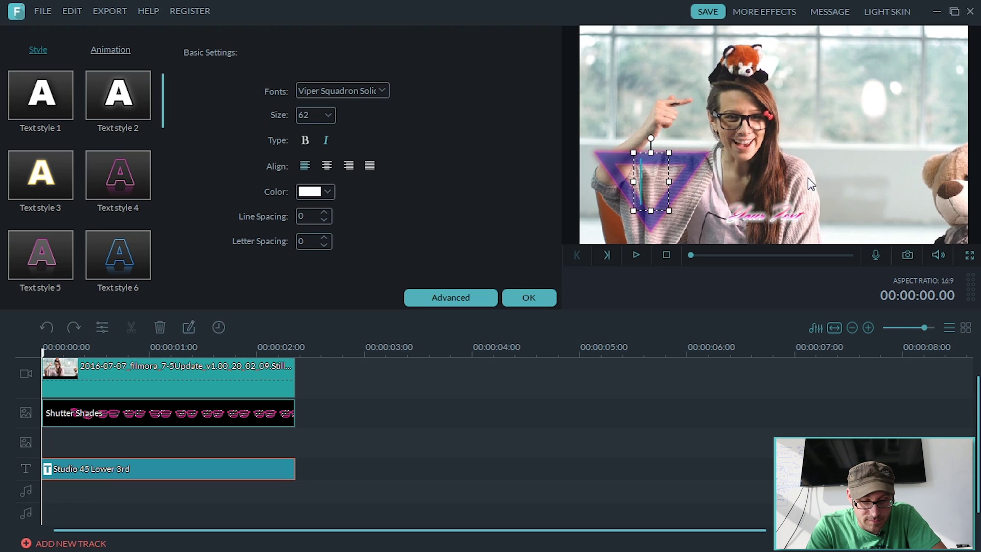
text(DEAL)
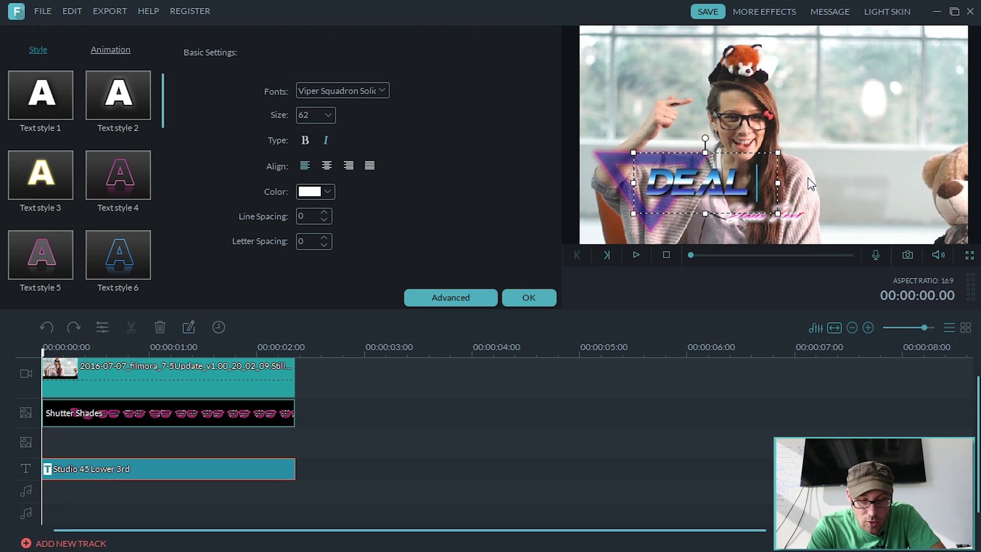
text( WITH IT)
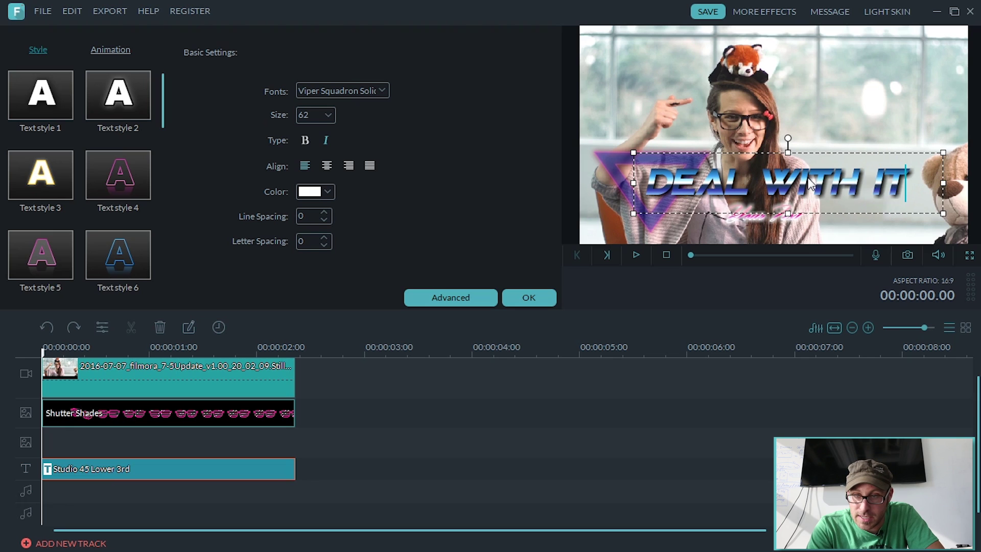
- Replace the subtitle placeholder with 'you' and confirm the title edits
click(771, 219)
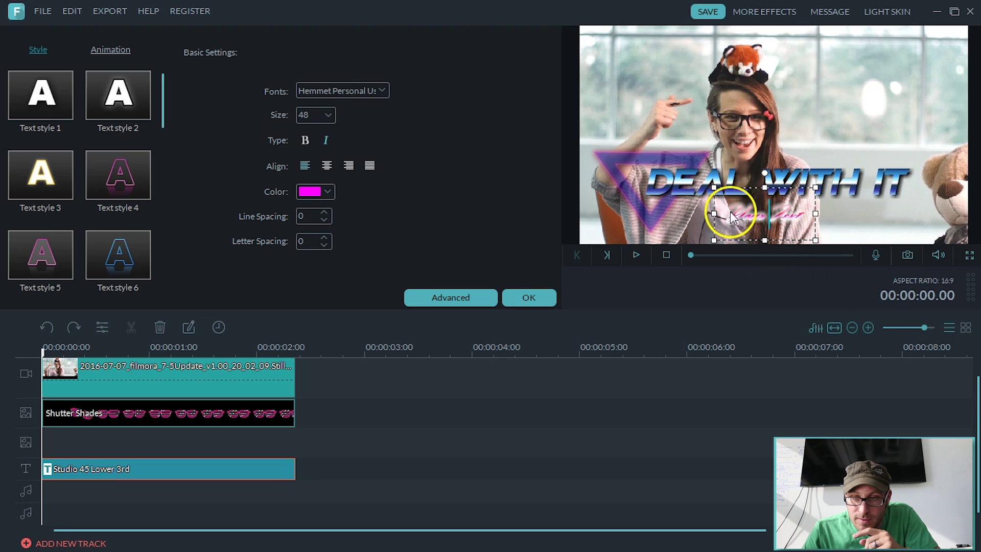
drag(738, 213, 828, 233)
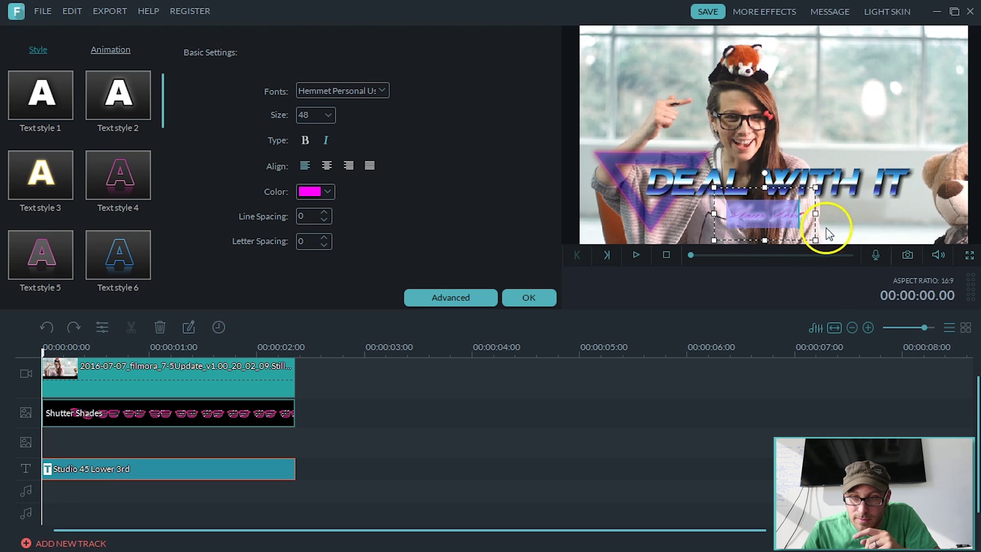
key(BackSpace)
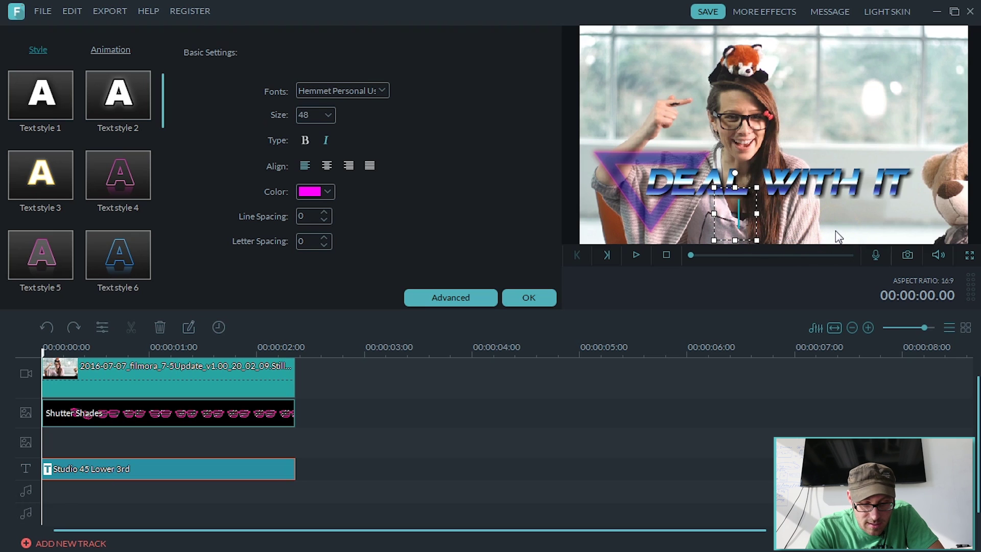
text(you)
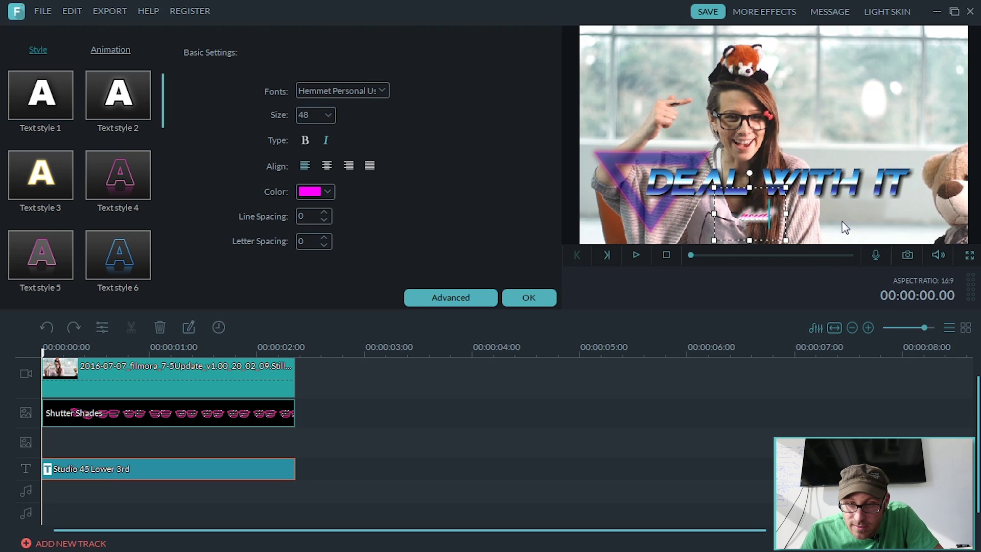
click(522, 299)
- Preview the edited title, then start a video export via Export > Create Video
key(space)
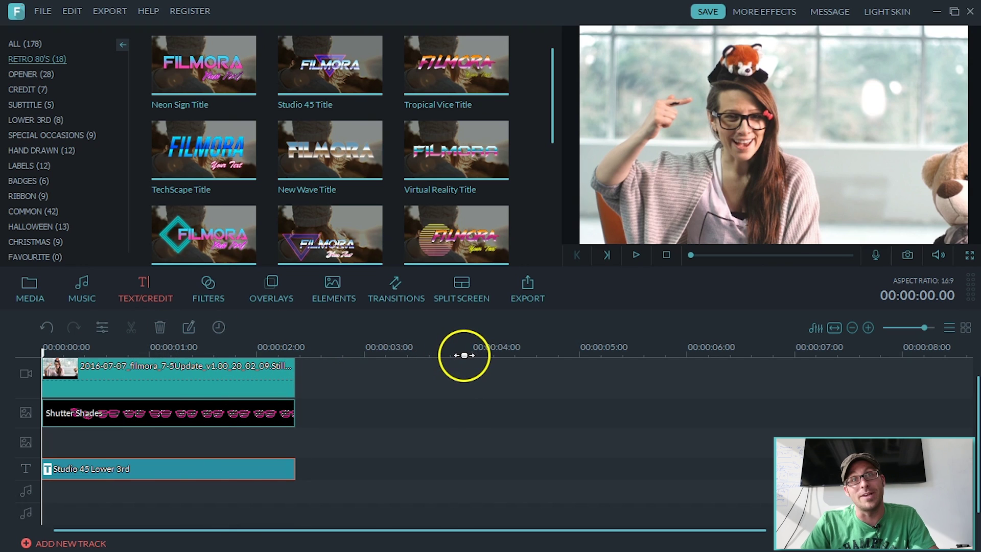
click(110, 15)
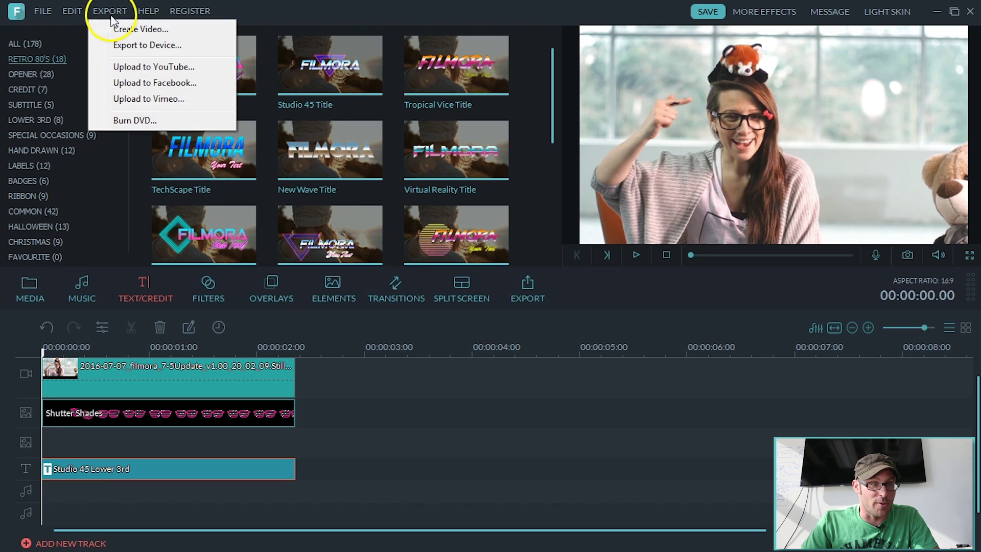
click(137, 31)
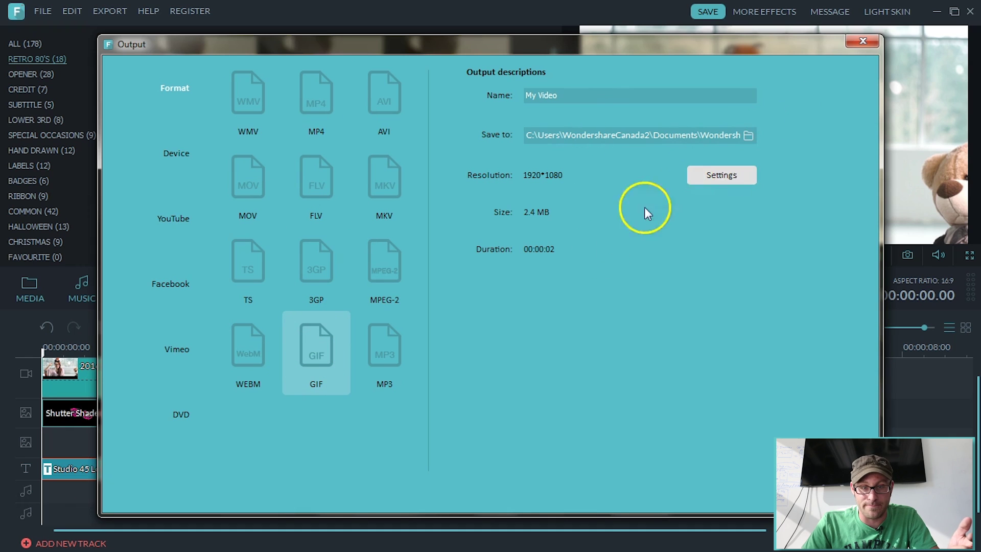
- Export the GIF at 1920*1080 and 30 fps, then reveal the result in its Output folder
click(722, 179)
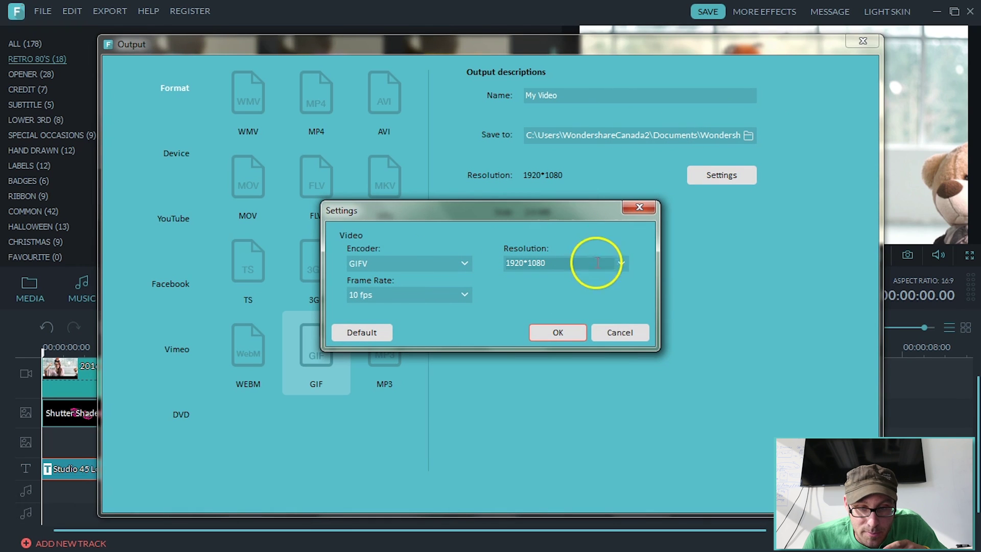
click(621, 263)
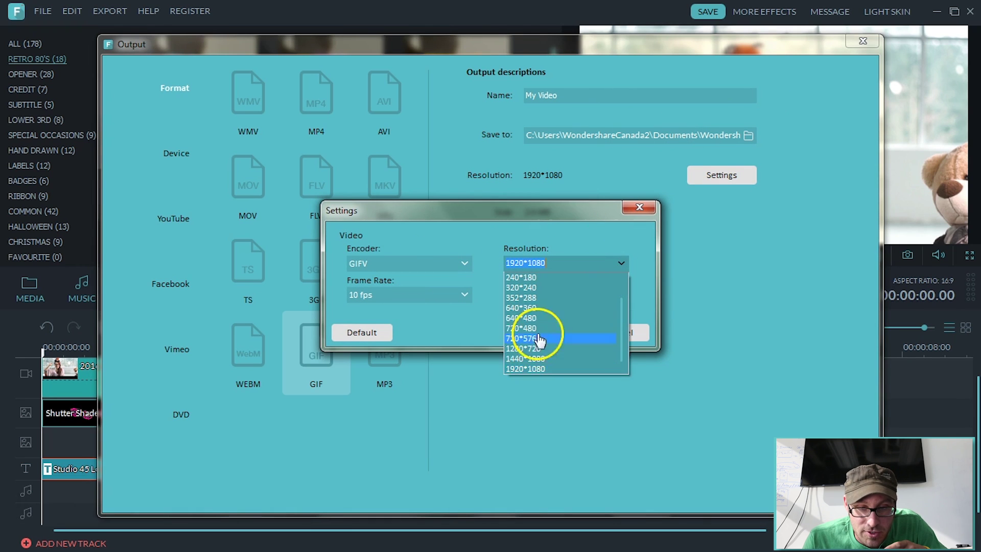
click(526, 368)
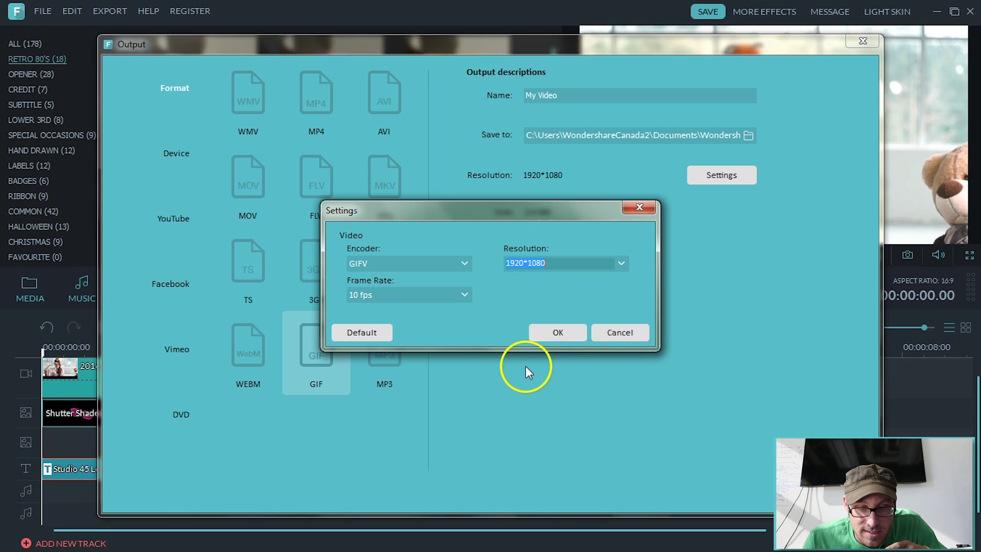
click(463, 295)
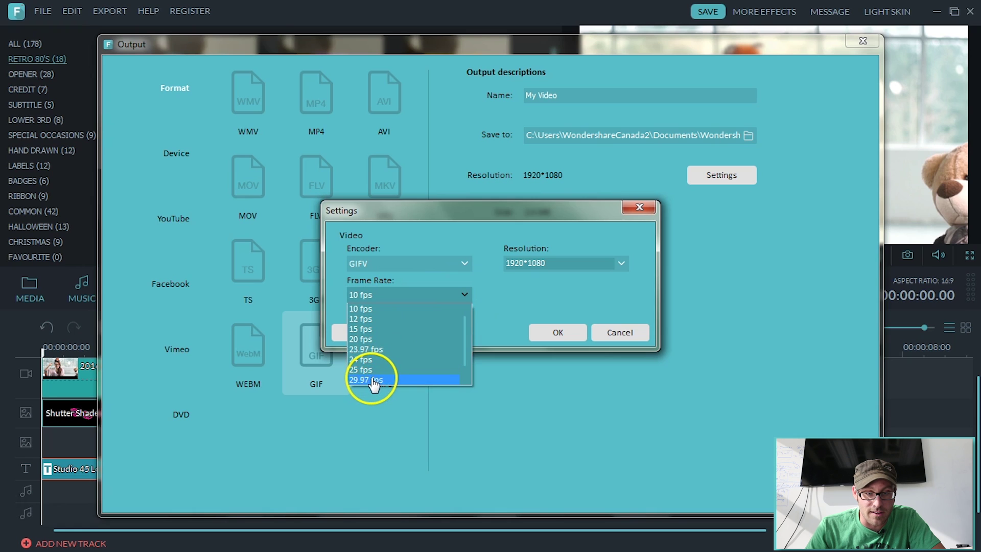
click(373, 381)
click(464, 295)
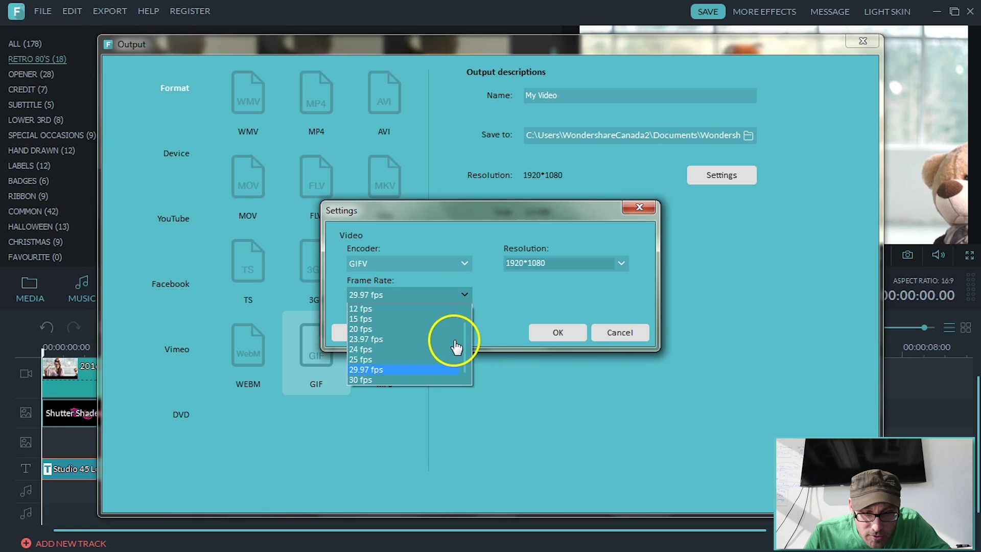
click(373, 380)
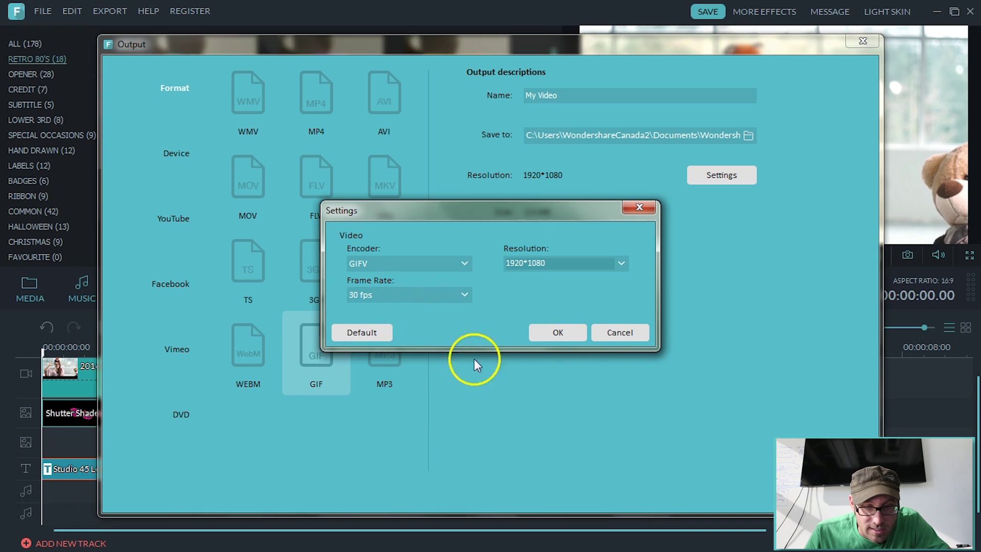
click(565, 338)
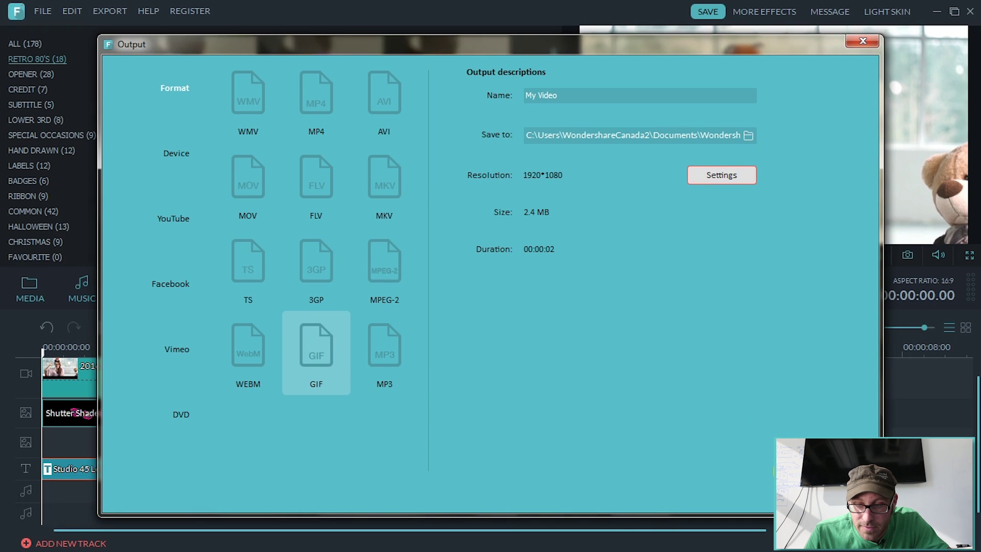
click(831, 491)
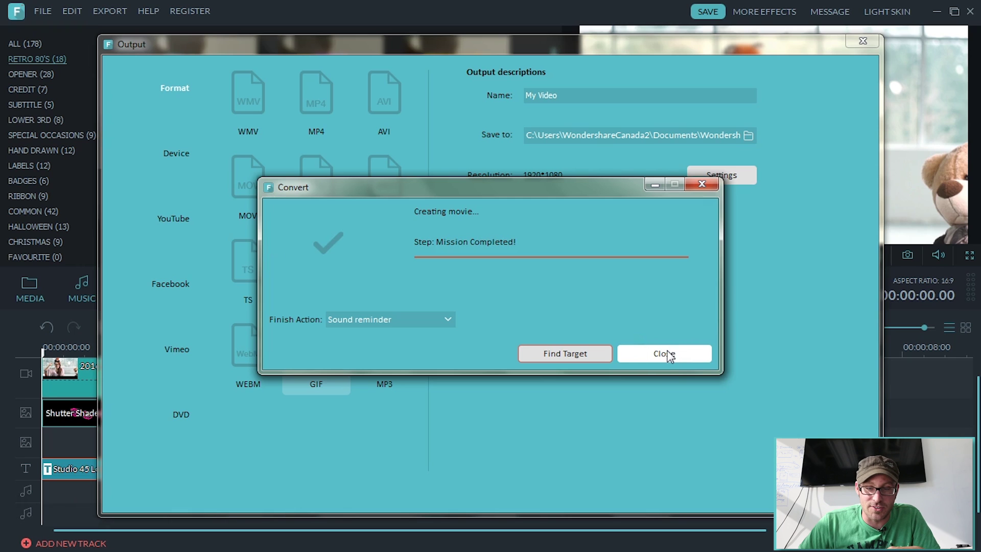
click(587, 351)
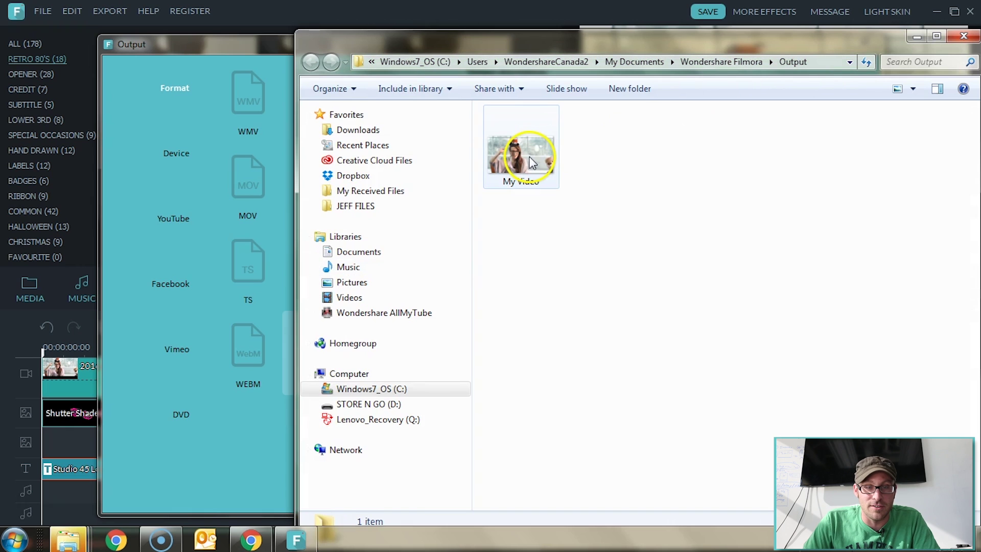
- Open the exported My Video GIF from the Output folder to watch it
double_click(536, 143)
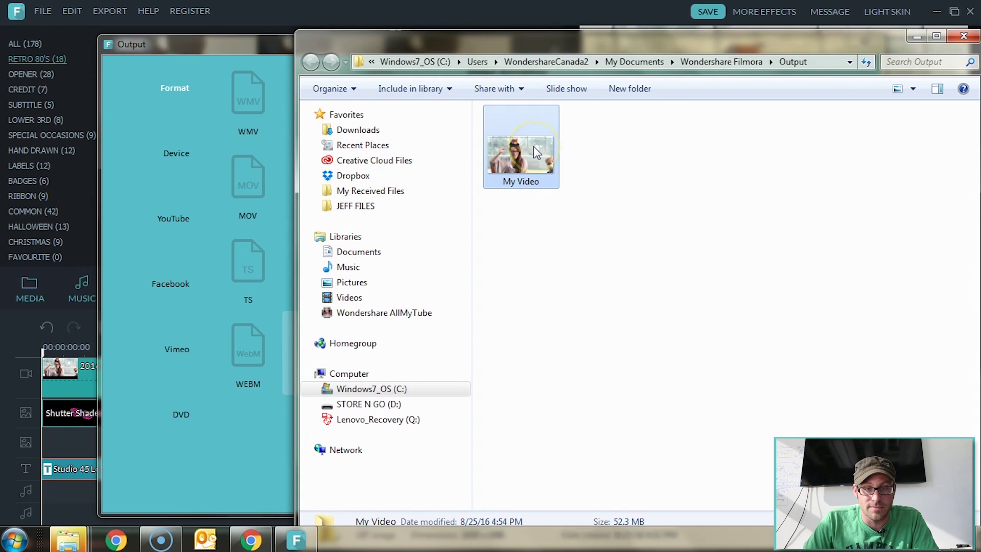